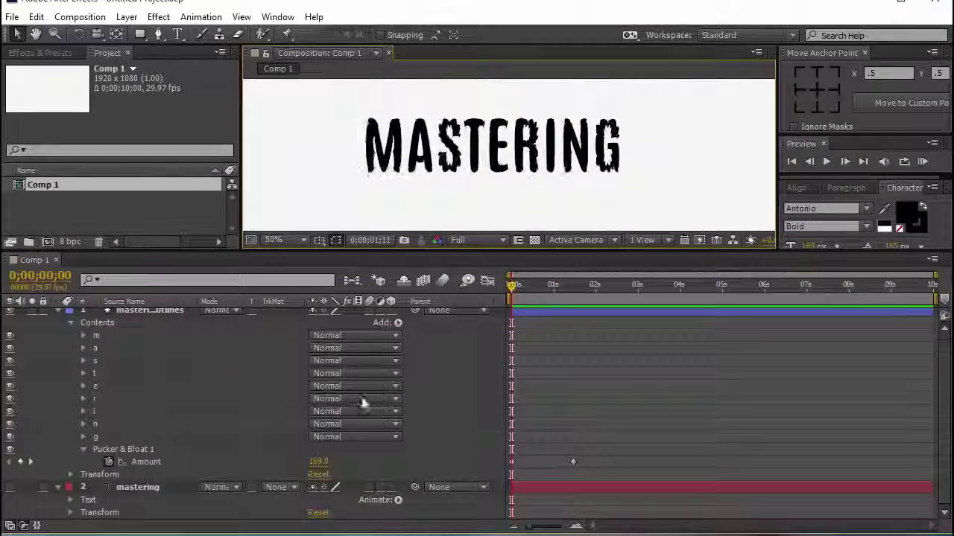
- Scrub the time ruler to preview the distorted MASTERING text animation
left_click_drag(514, 285, 573, 285)
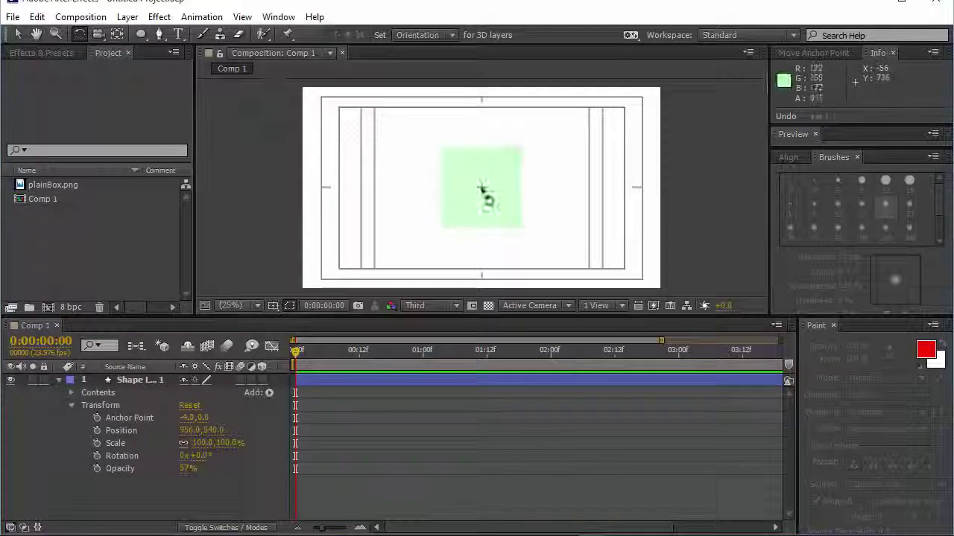
- Rotate the green shape layer by about 96 degrees
left_click_drag(488, 196, 514, 192)
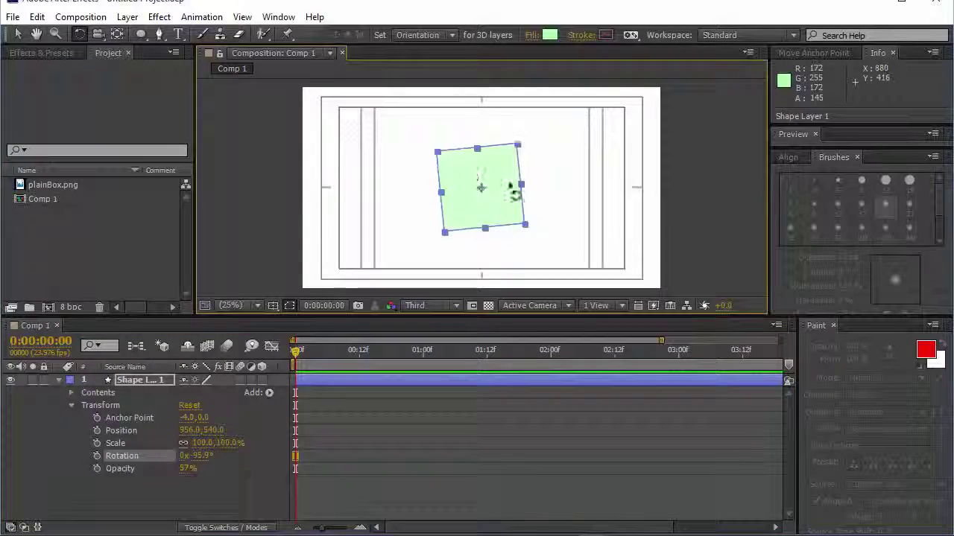